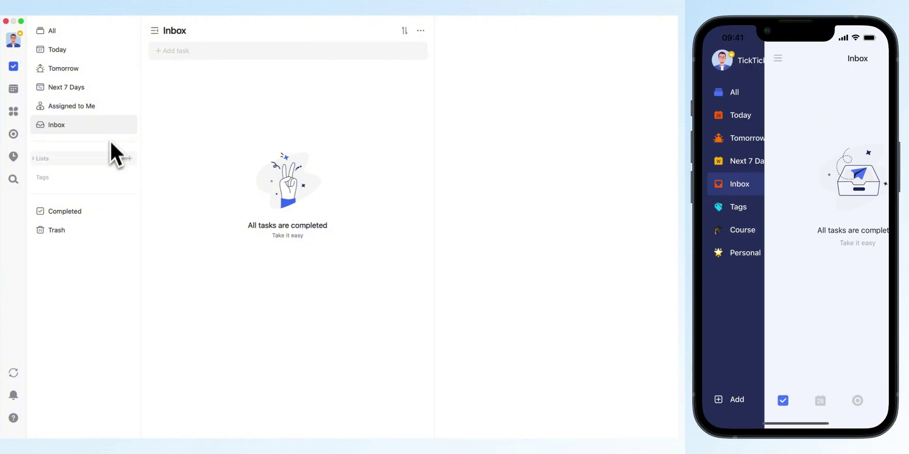
# - Expand the Lists section and the Course folder to show its five subject lists
pyautogui.click(106, 160)
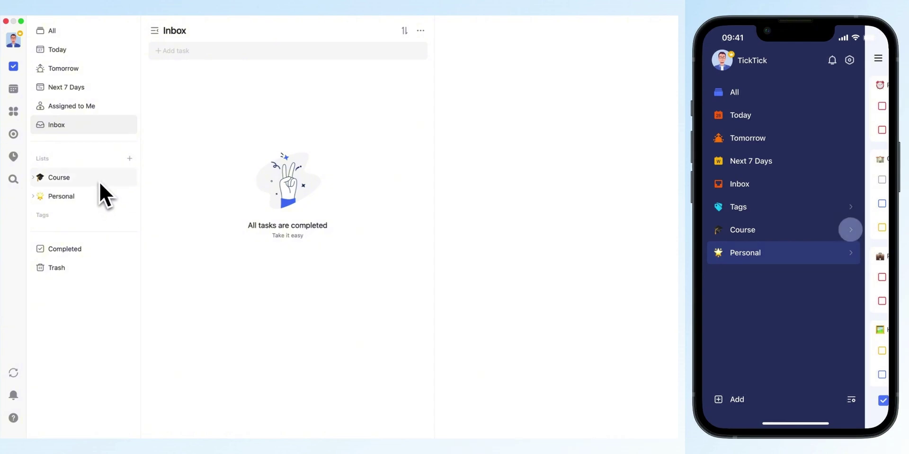
pyautogui.click(35, 178)
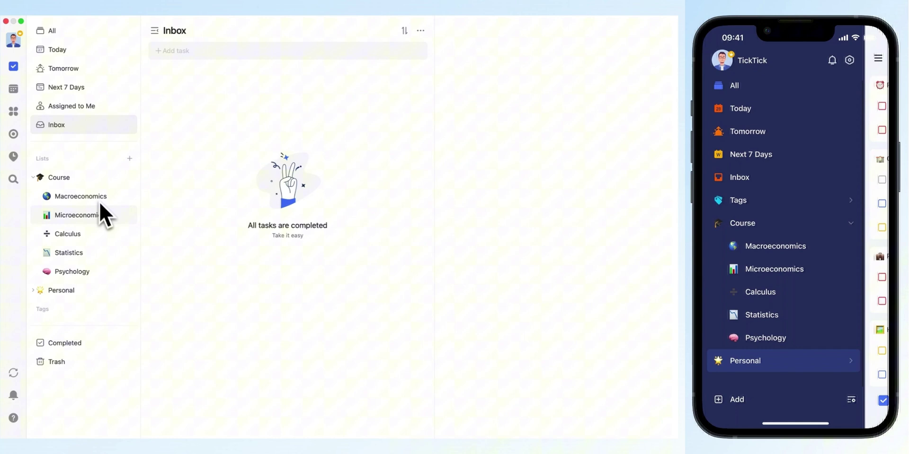
# - Expand the Tags and Academics sections and open the Macroeconomics list
pyautogui.click(83, 312)
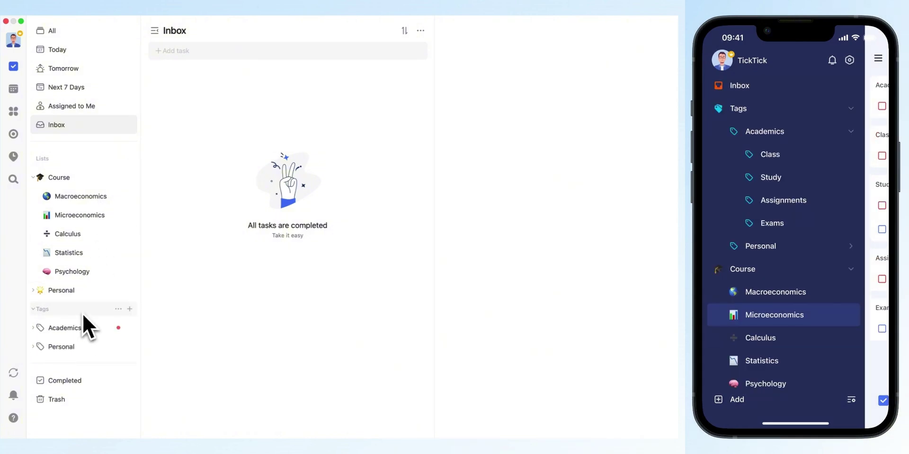
pyautogui.click(34, 327)
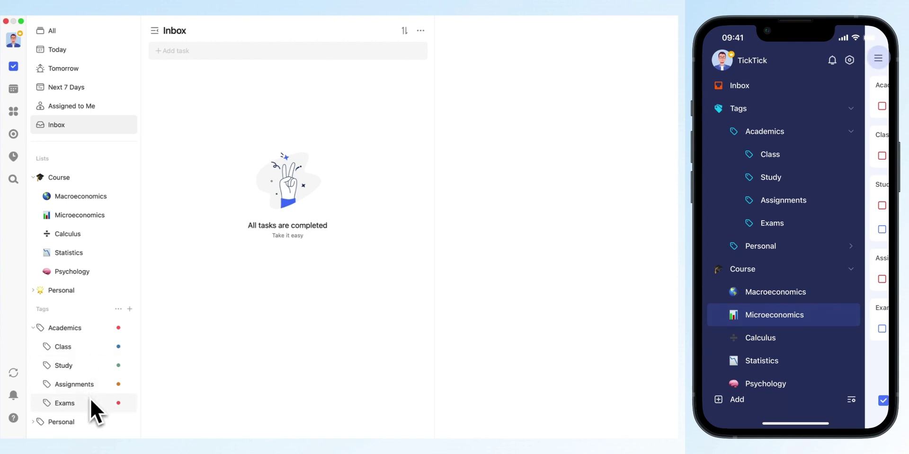
pyautogui.click(90, 201)
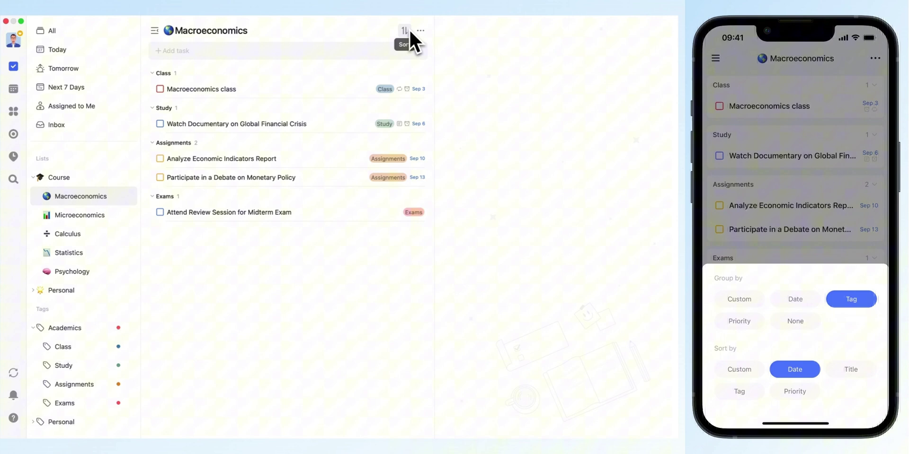
# - Switch Macroeconomics to Kanban view with Class, Study, Assignments and Exams columns
pyautogui.click(404, 31)
pyautogui.click(403, 51)
pyautogui.click(395, 104)
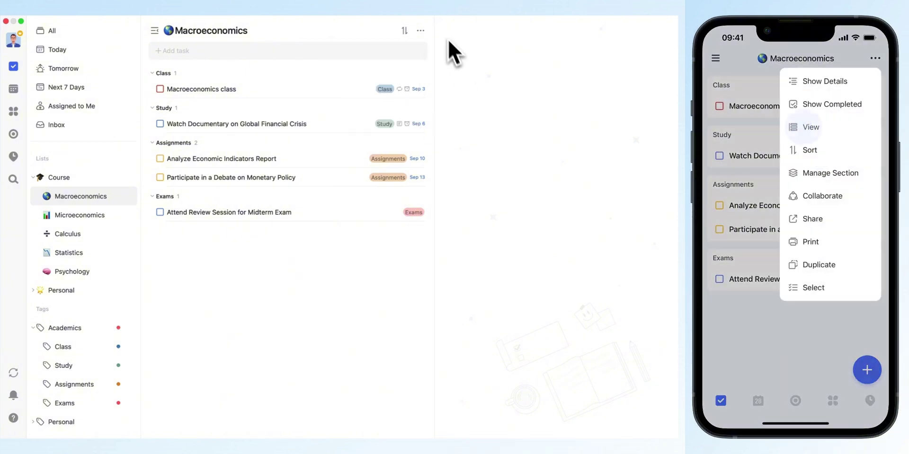
pyautogui.click(420, 30)
pyautogui.click(405, 63)
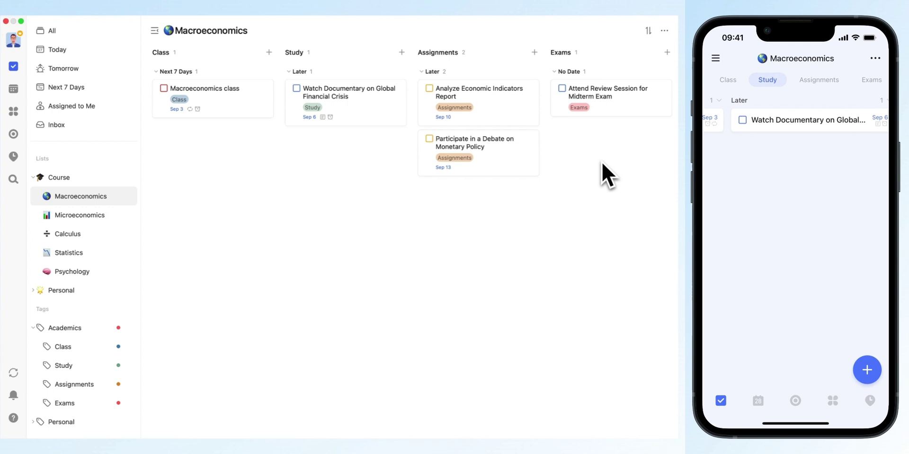
# - Check the documentary task's date settings and look over the September calendar
pyautogui.click(366, 108)
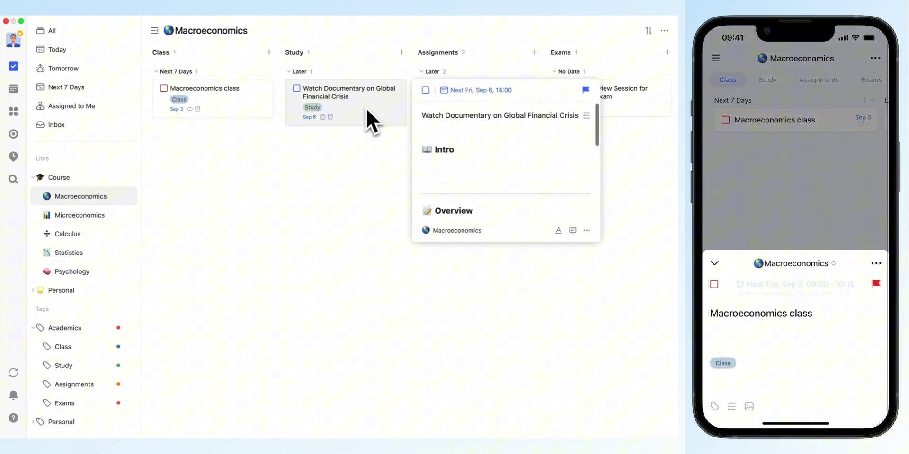
pyautogui.click(489, 96)
pyautogui.click(490, 97)
pyautogui.press('Escape')
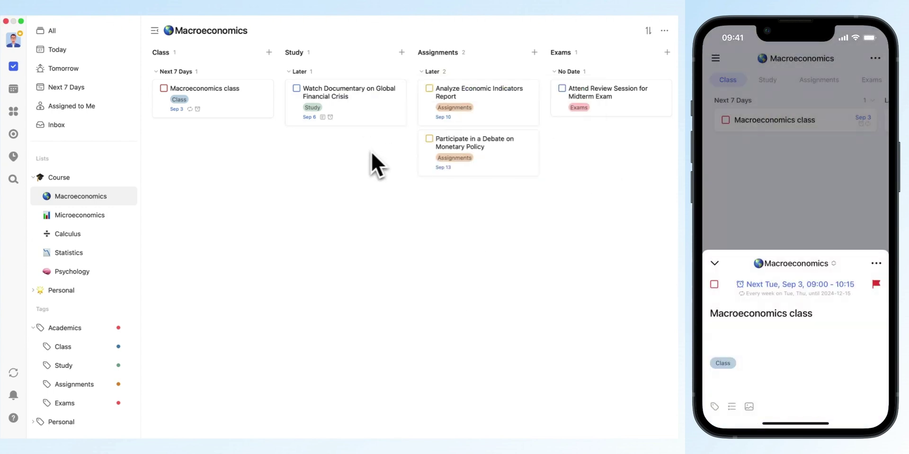
pyautogui.click(14, 92)
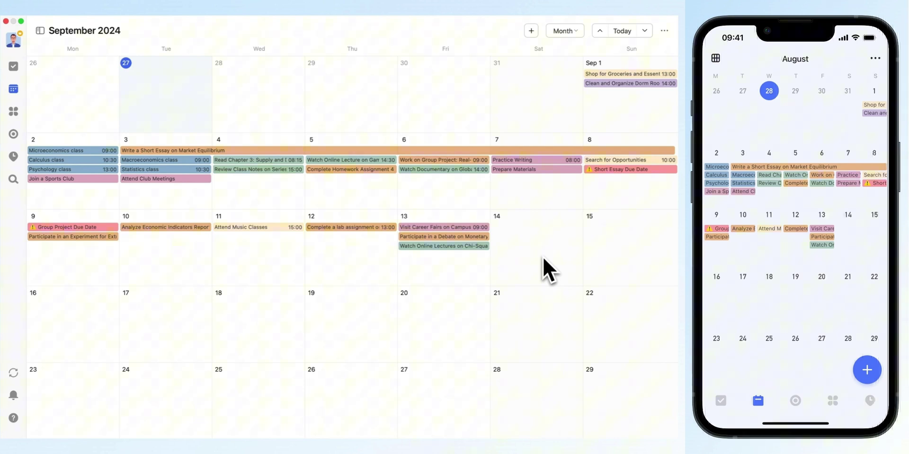
pyautogui.click(13, 66)
# - Check the Macroeconomics class's weekly Tue/Thu time block, then open Microeconomics
pyautogui.click(243, 89)
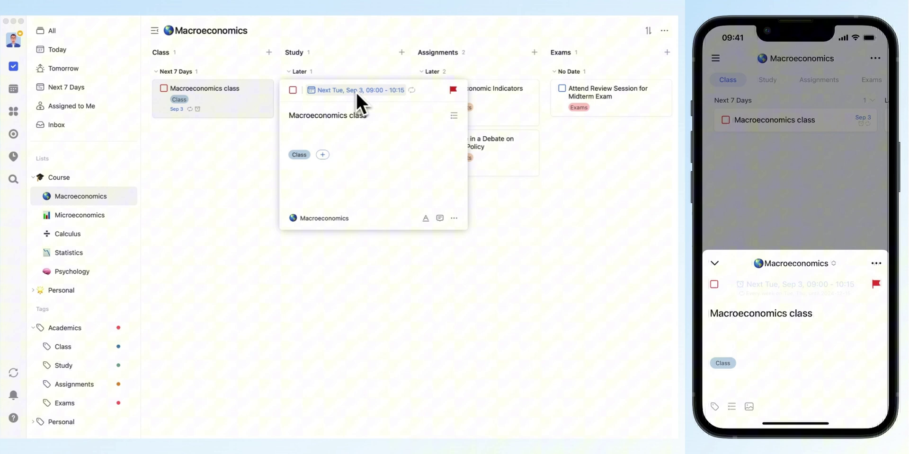
pyautogui.click(358, 91)
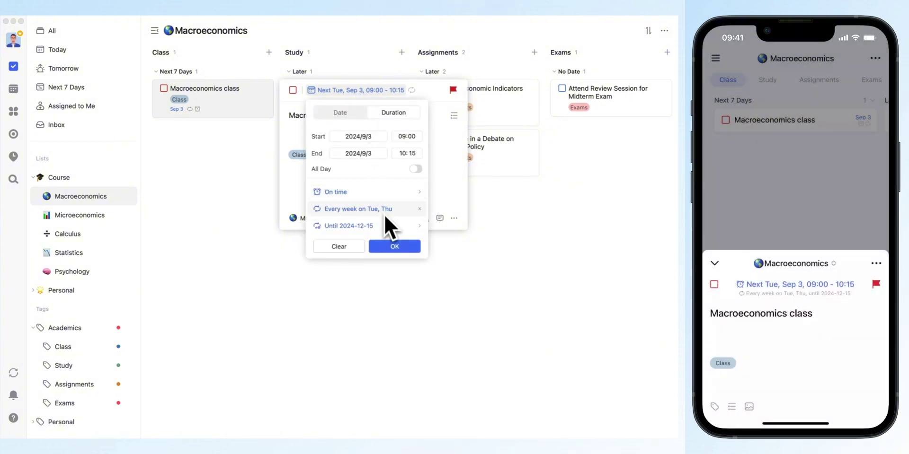
pyautogui.click(110, 217)
pyautogui.click(110, 217)
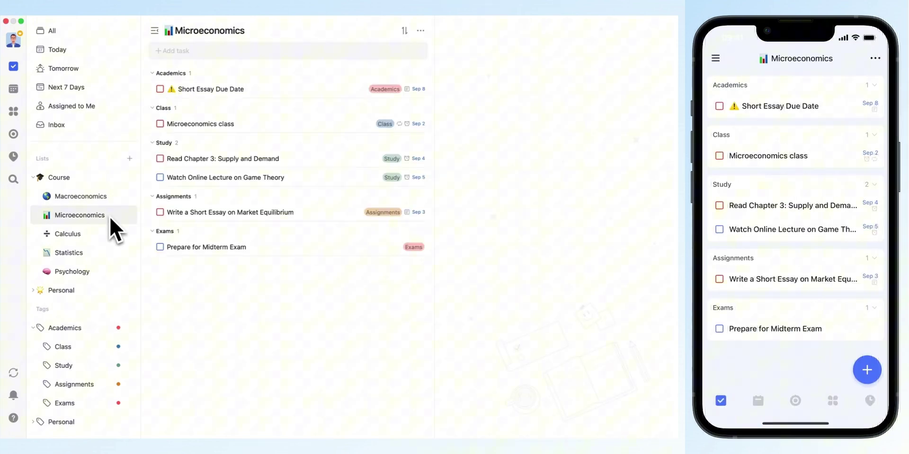
pyautogui.click(287, 89)
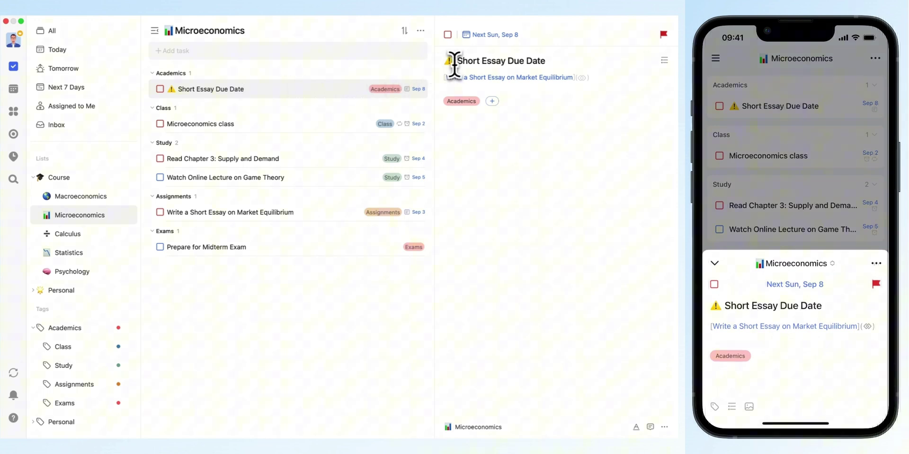
pyautogui.moveTo(452, 59); pyautogui.dragTo(432, 59)
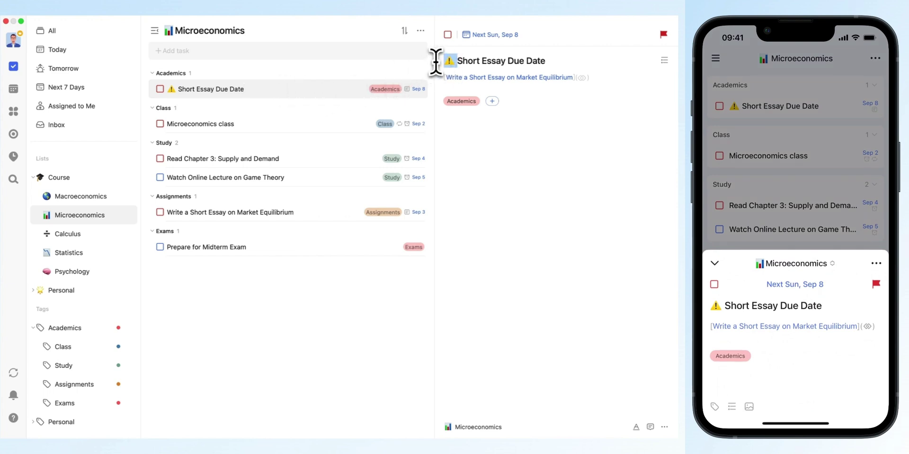
pyautogui.click(463, 102)
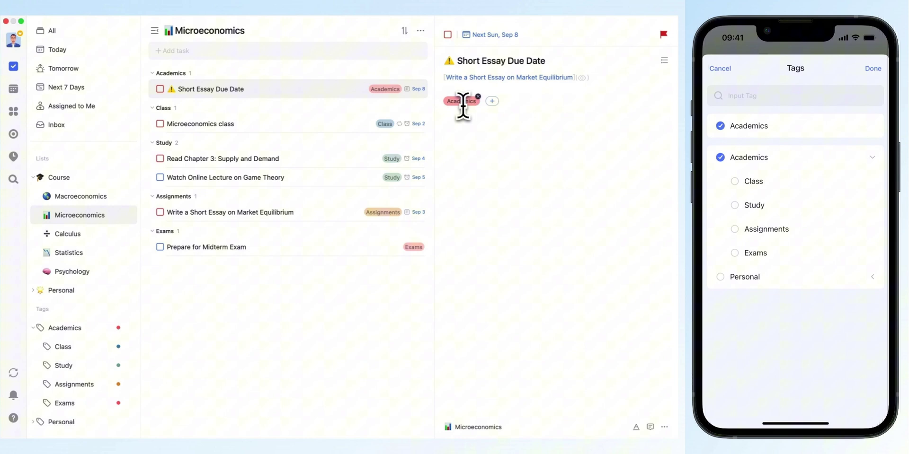
pyautogui.click(463, 106)
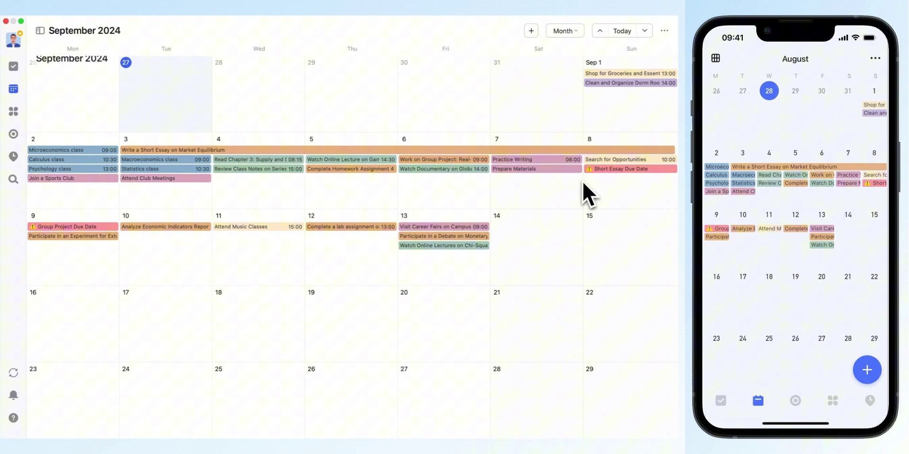
pyautogui.click(14, 67)
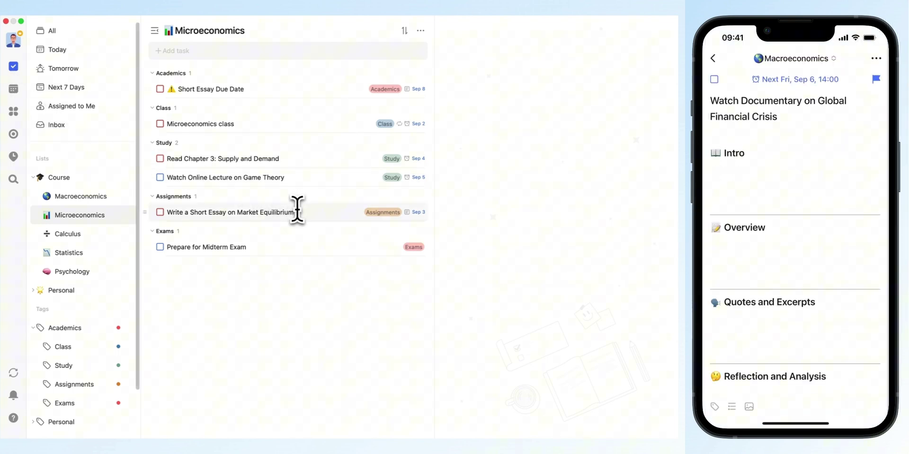
# - Look over the Market Equilibrium essay and Global Financial Crisis documentary task details
pyautogui.click(297, 209)
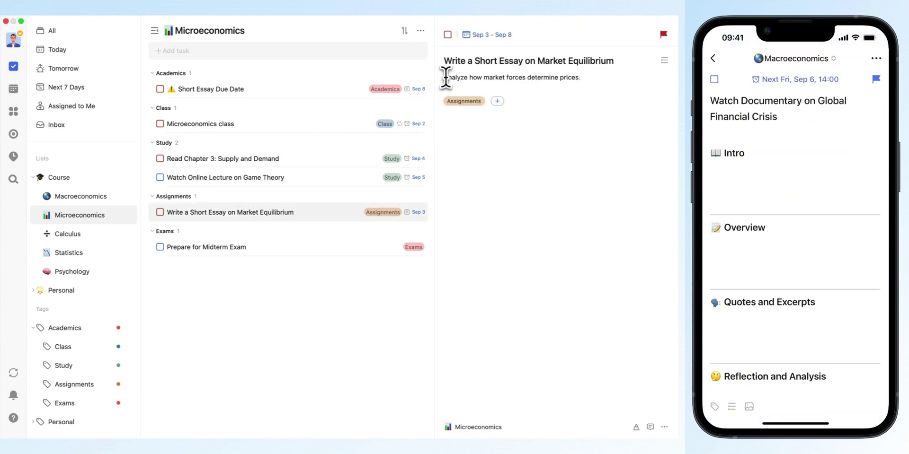
pyautogui.moveTo(444, 77); pyautogui.dragTo(578, 87)
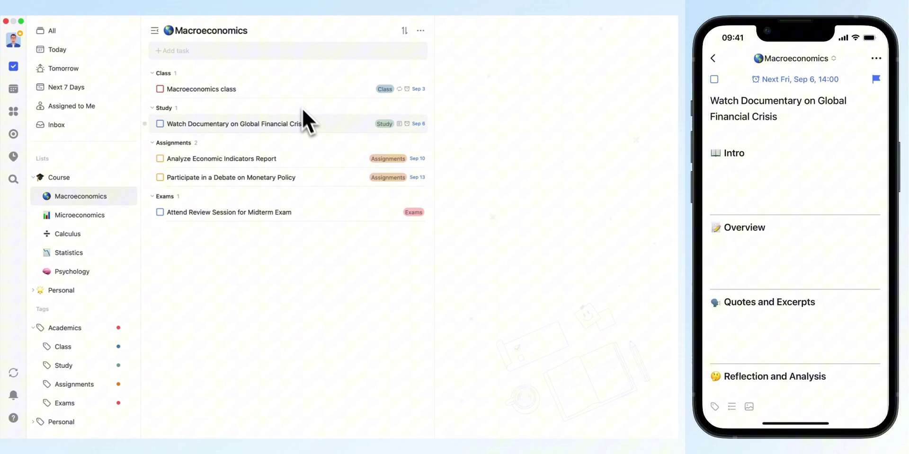
pyautogui.click(325, 123)
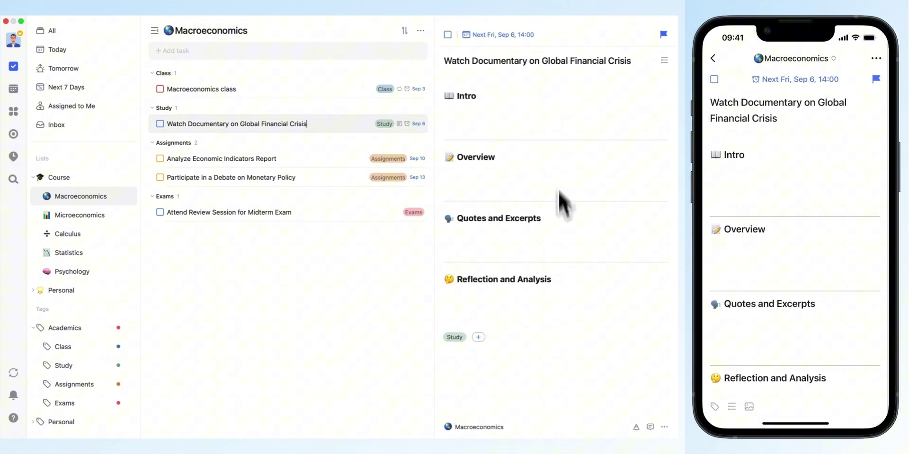
# - Open the Analyze Economic Indicators Report task and check its more-actions menu
pyautogui.click(339, 158)
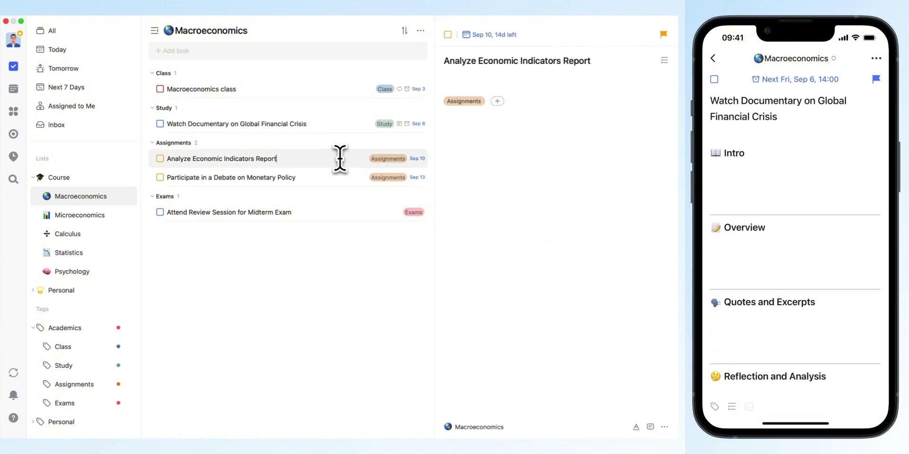
pyautogui.click(664, 427)
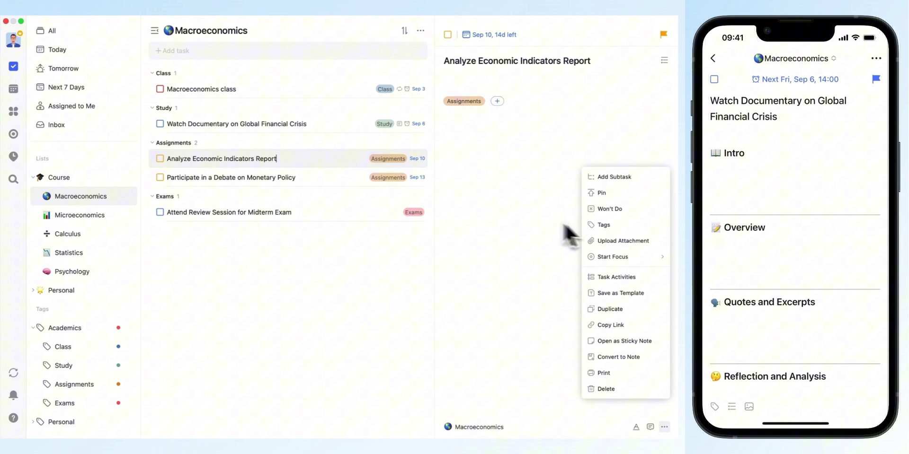
pyautogui.click(525, 211)
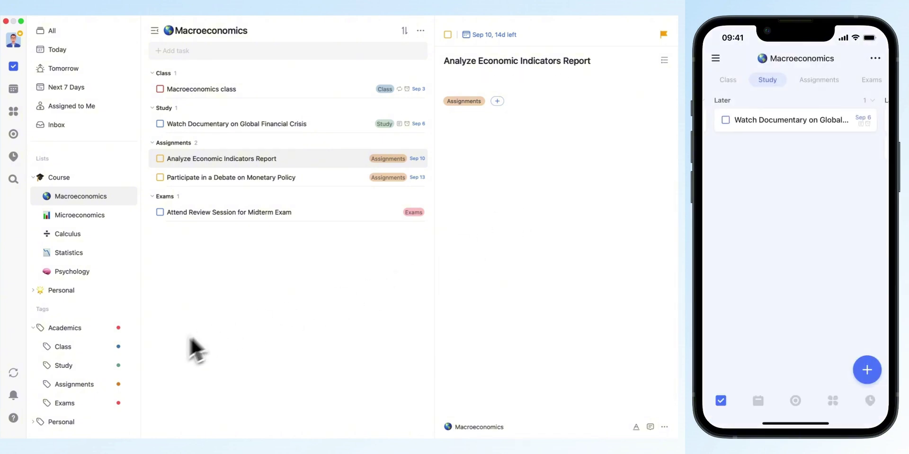
# - In the keyboard shortcuts settings, assign ⇧⌘B to New Sticky Note
pyautogui.click(17, 418)
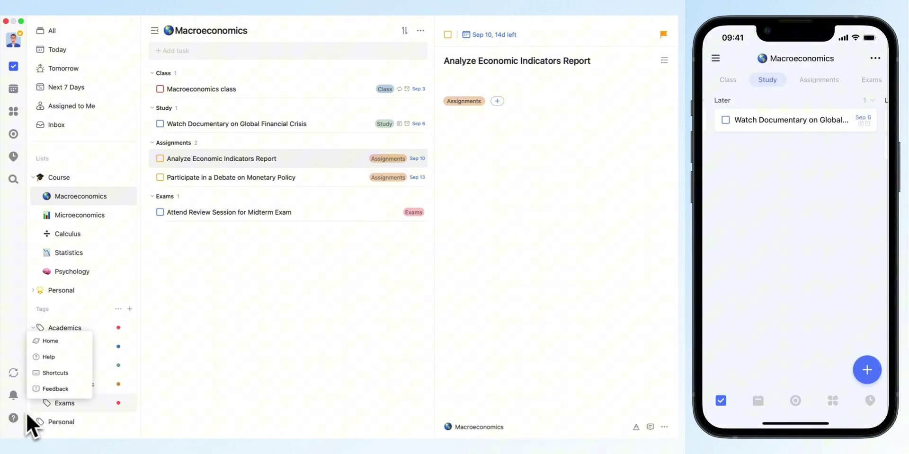
pyautogui.click(68, 376)
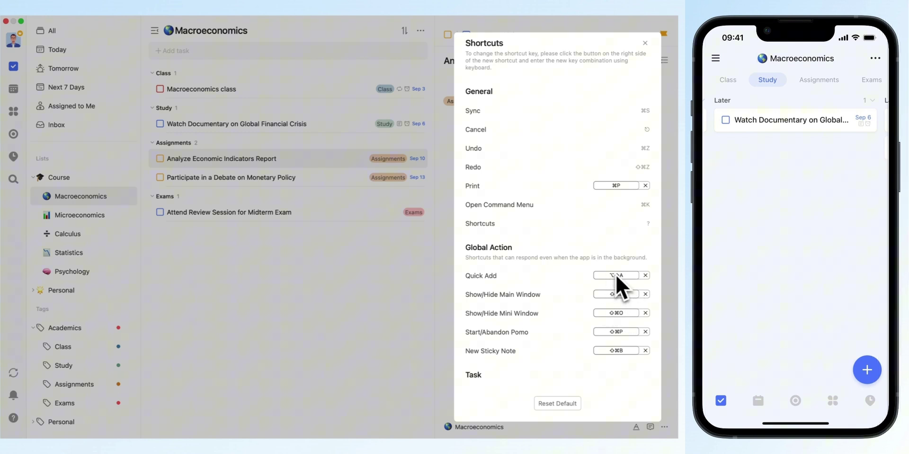
pyautogui.hotkey('alt', 'shift', 'a')
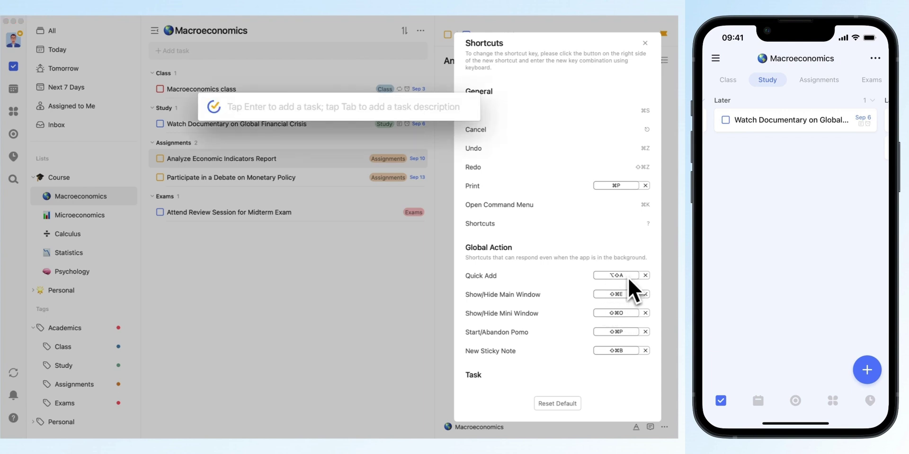
pyautogui.press('Escape')
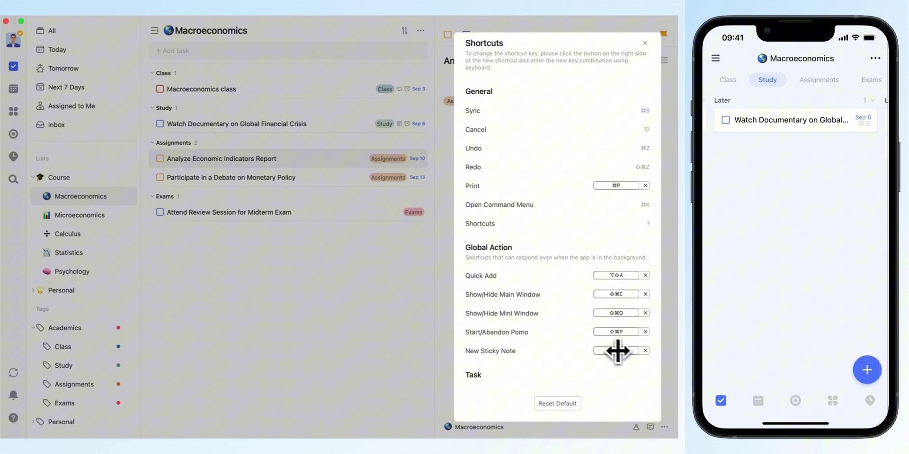
pyautogui.press('super+shift+b')
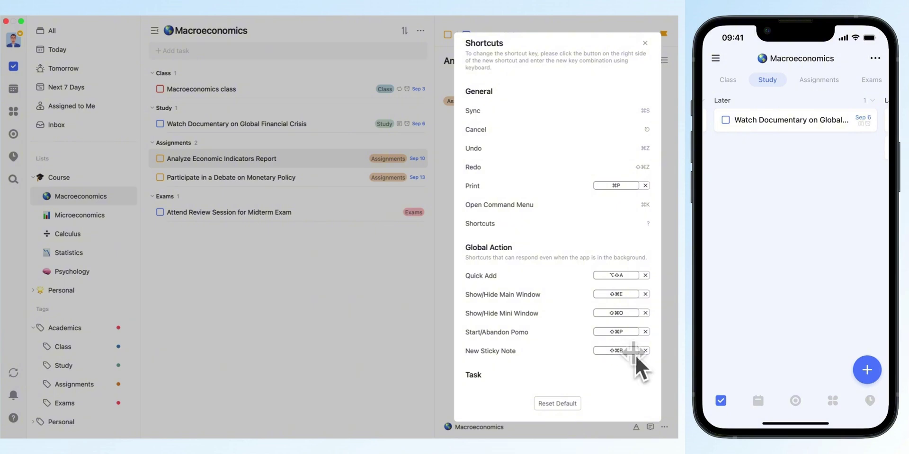
pyautogui.press('super+shift+b')
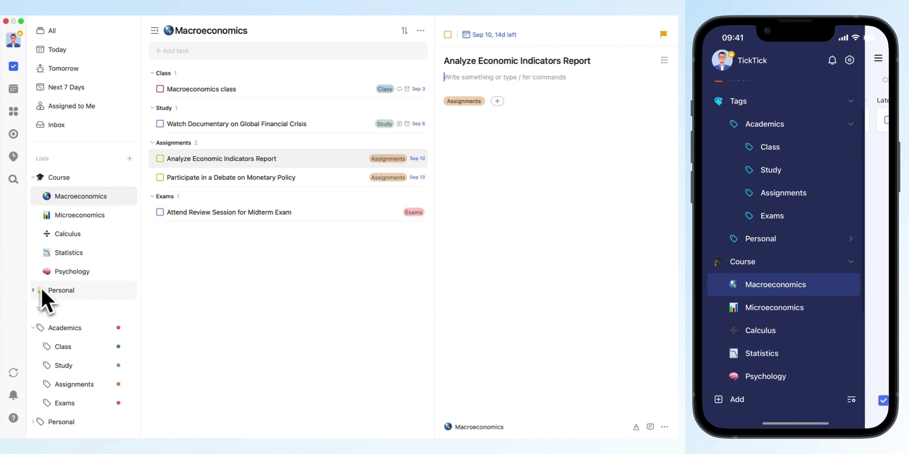
# - Expand the Personal folder, view the Routine list, then open the September 2024 month calendar
pyautogui.click(34, 291)
pyautogui.scroll(-1, 52, 296)
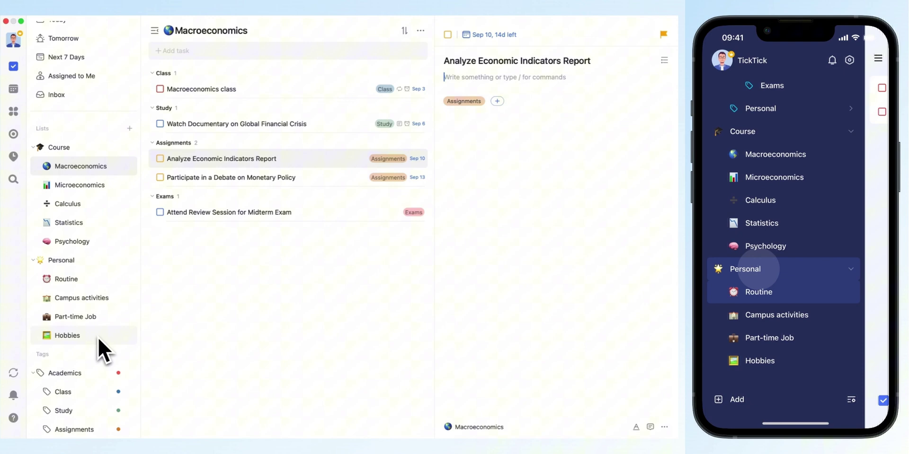
pyautogui.click(110, 285)
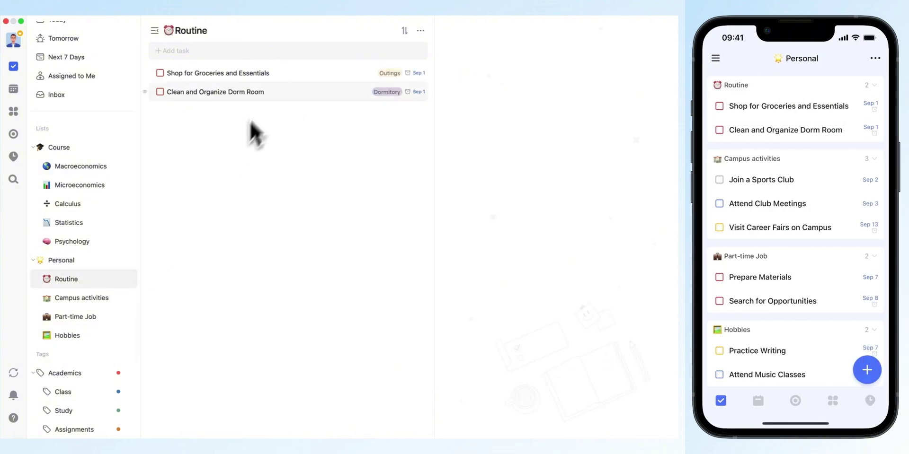
pyautogui.click(18, 92)
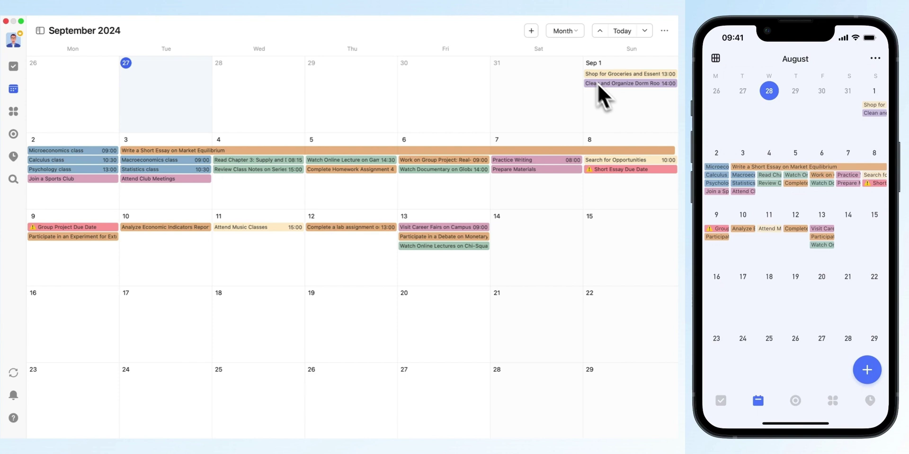
# - In week view, add a 'get up' task at 07:00 on Monday September 2
pyautogui.press('w')
pyautogui.click(203, 148)
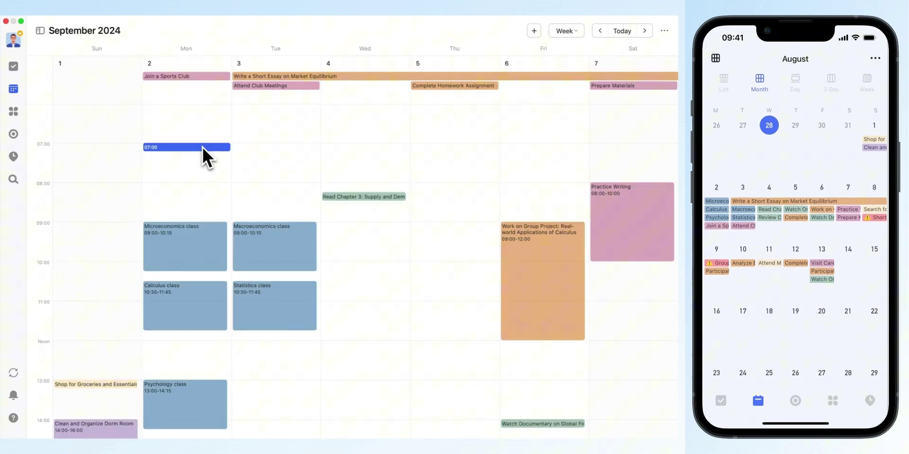
pyautogui.write('get up')
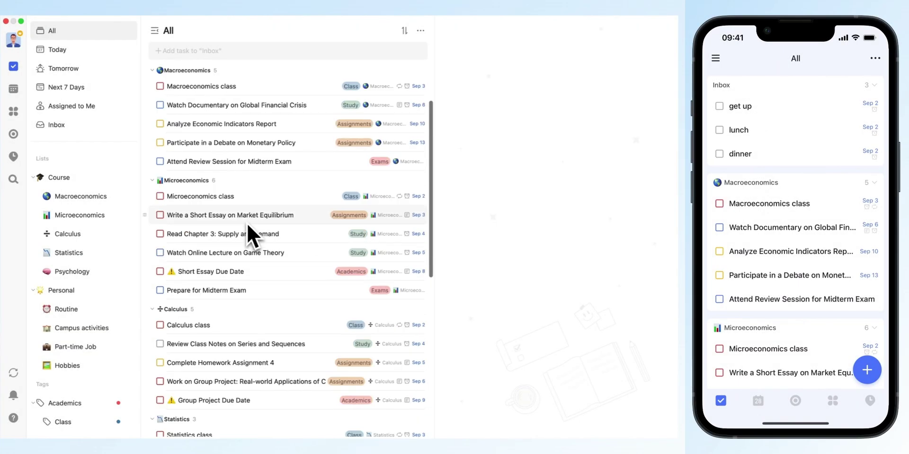
pyautogui.scroll(-10, 247, 223)
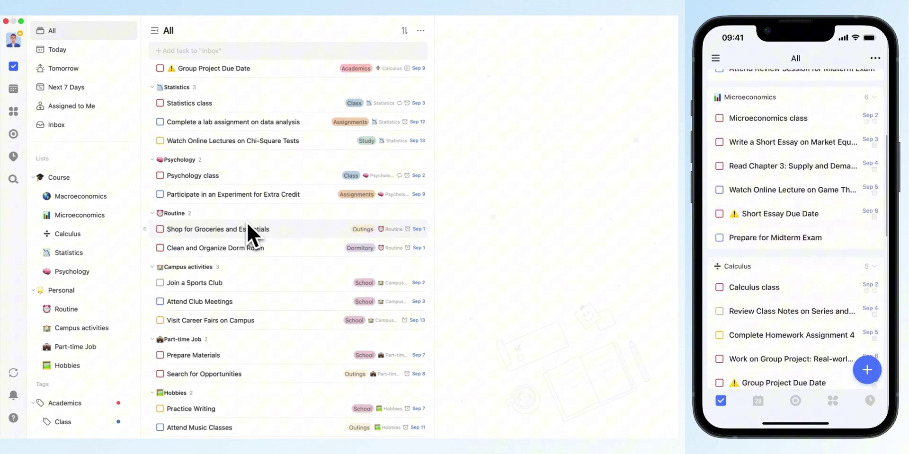
# - Leave the get up task's priority unset and open the Eisenhower Matrix
pyautogui.scroll(10, 316, 178)
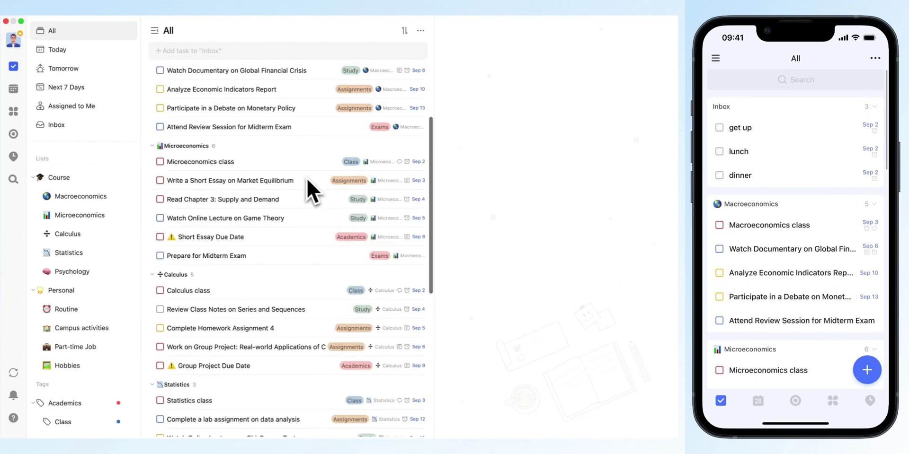
pyautogui.click(308, 90)
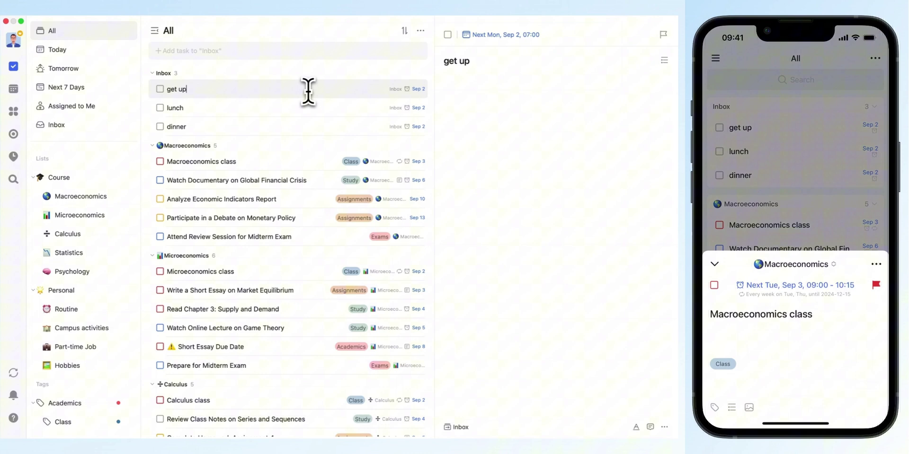
pyautogui.click(663, 37)
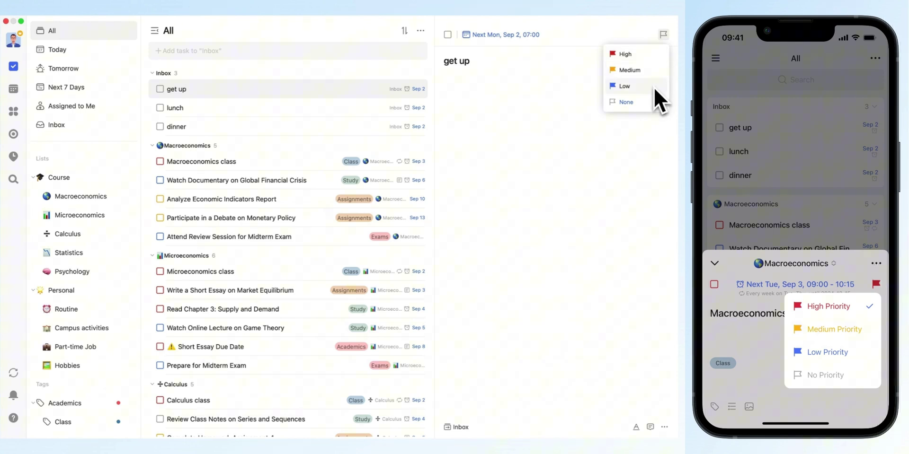
pyautogui.click(654, 101)
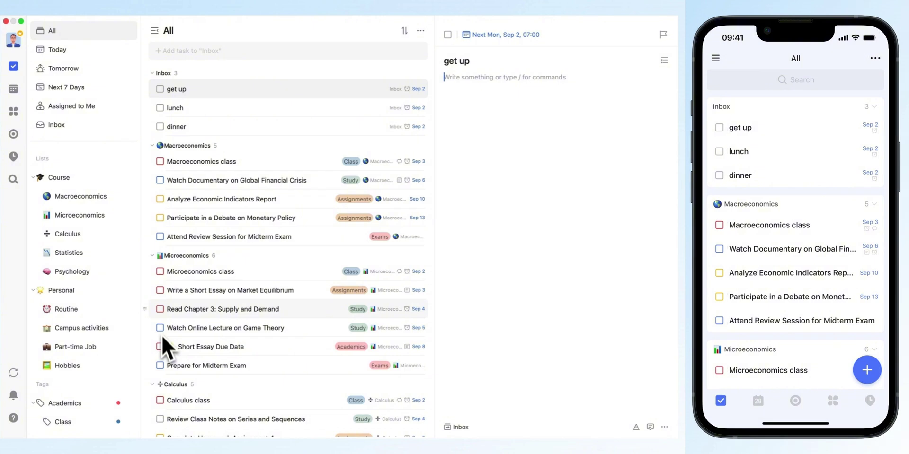
pyautogui.click(14, 112)
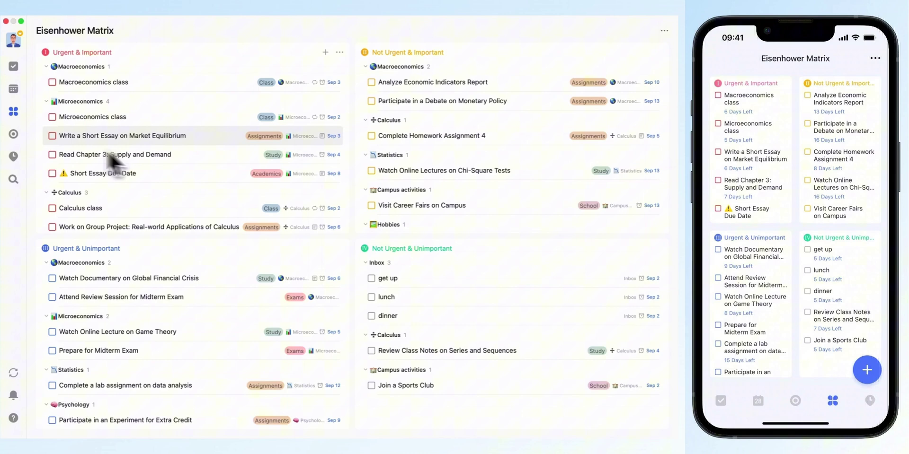
# - Open the Pomodoro page listing Reading, Exercise and Meditation with a 25:00 timer
pyautogui.click(14, 135)
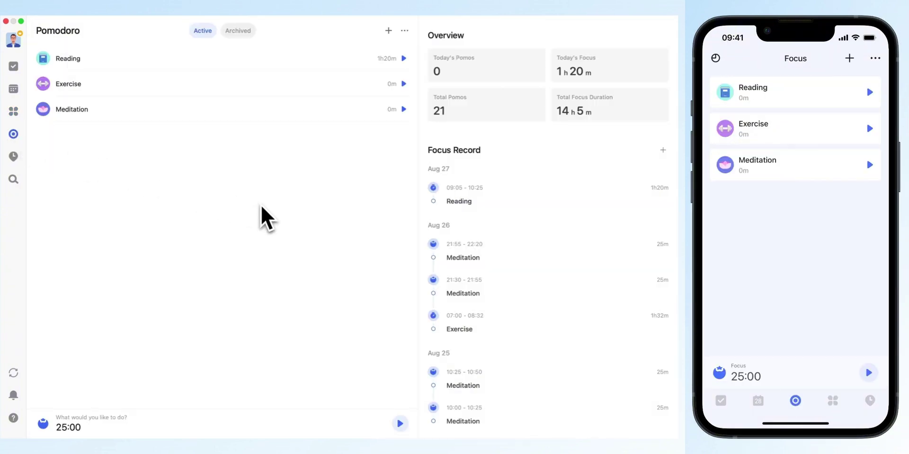
# - Open the full 25:00 Pomo timer and pick the Macroeconomics class task to focus on
pyautogui.click(135, 422)
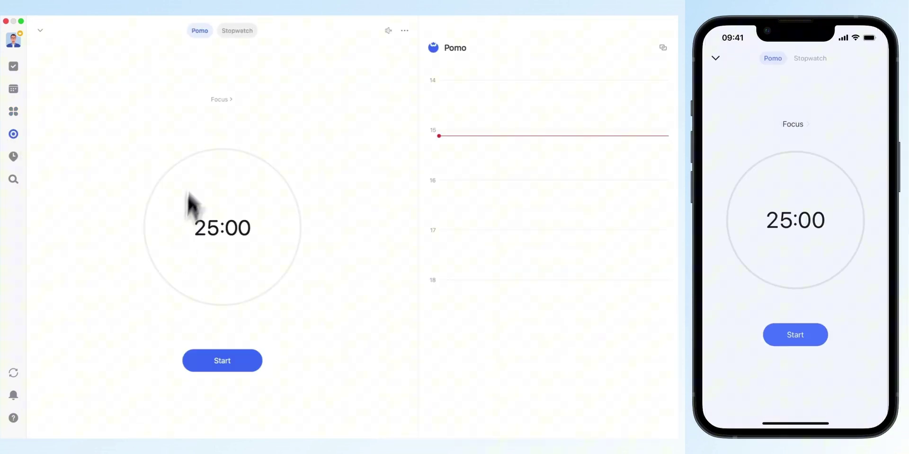
pyautogui.click(222, 99)
pyautogui.click(214, 121)
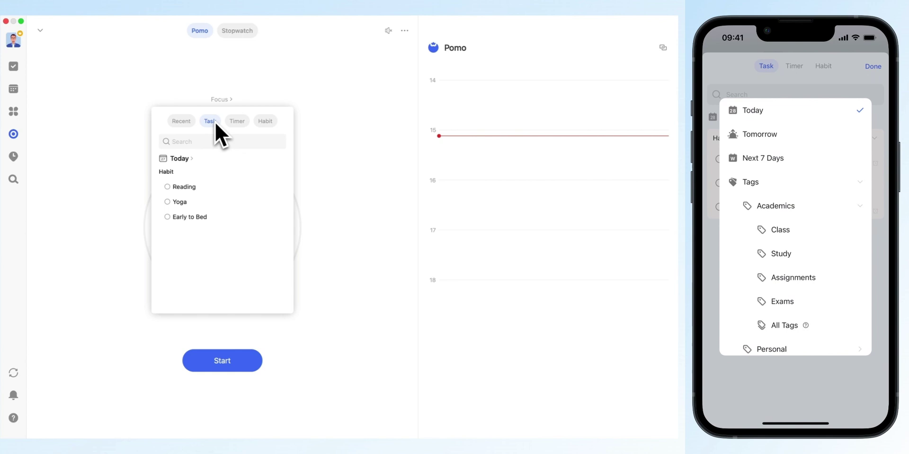
pyautogui.click(184, 157)
pyautogui.moveTo(240, 255)
pyautogui.click(273, 242)
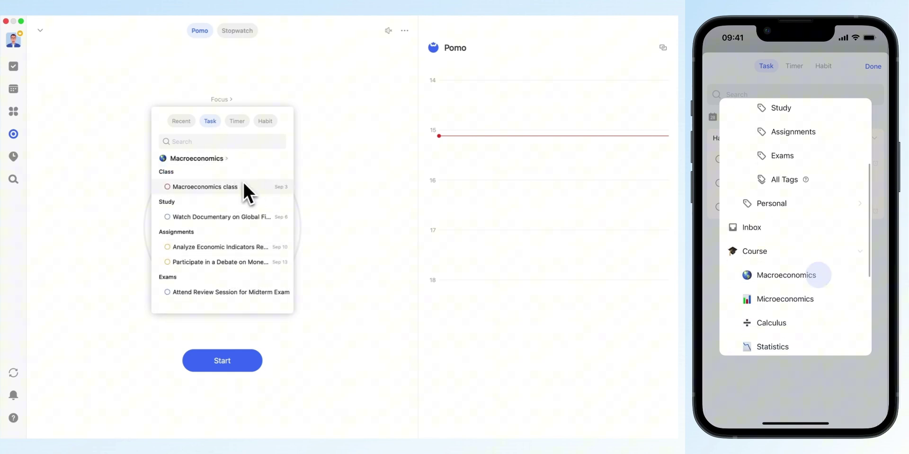
pyautogui.click(243, 183)
pyautogui.click(245, 361)
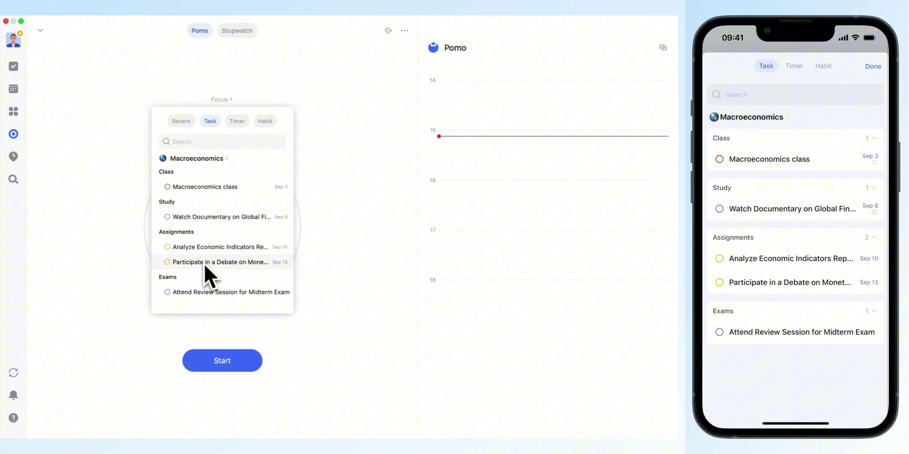
pyautogui.click(345, 168)
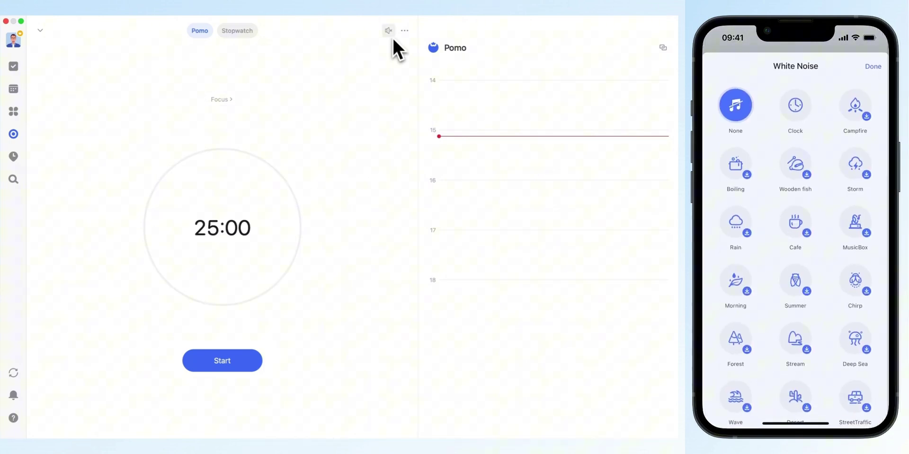
pyautogui.click(390, 35)
pyautogui.click(390, 35)
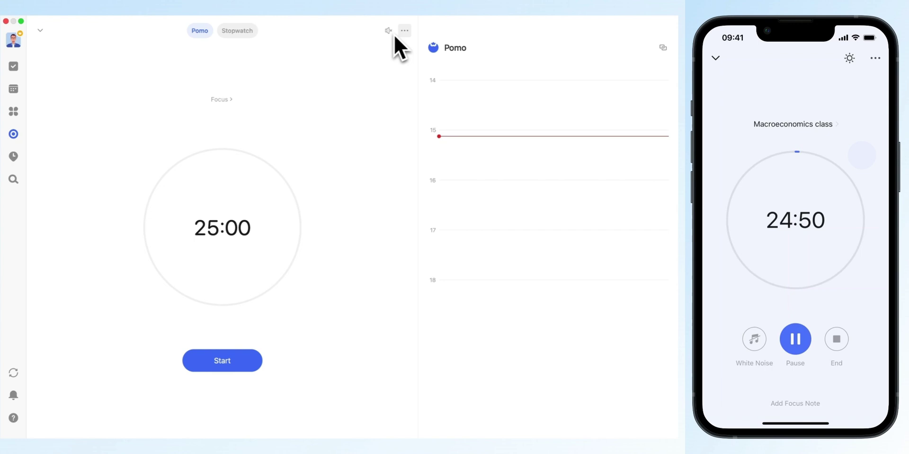
pyautogui.click(404, 31)
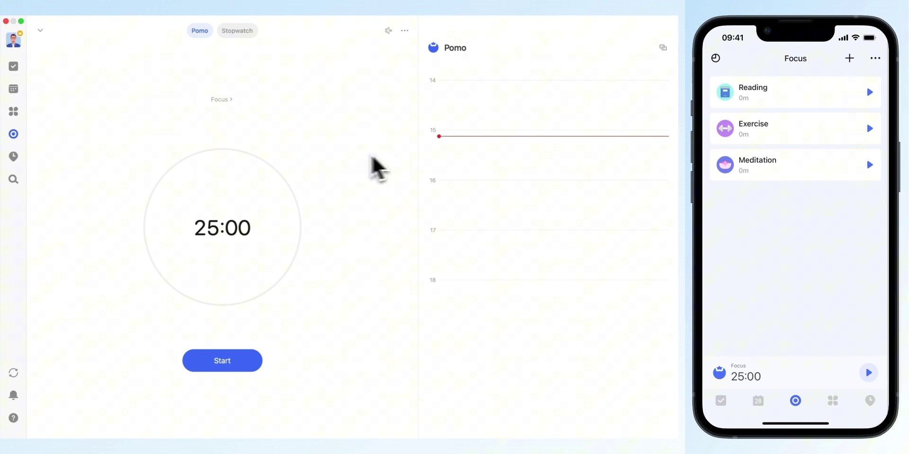
# - In the habit tracker, confirm the Reading habit reminder stays at 20:00
pyautogui.click(18, 157)
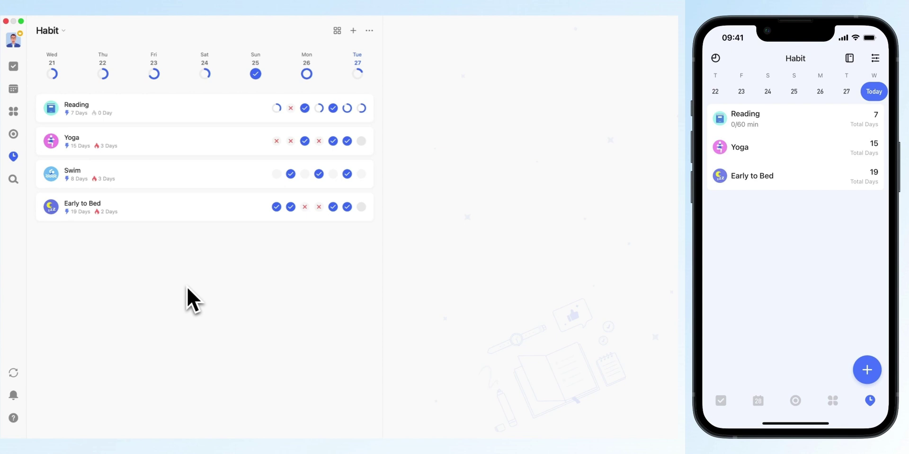
pyautogui.click(216, 114)
pyautogui.rightClick(215, 114)
pyautogui.click(231, 122)
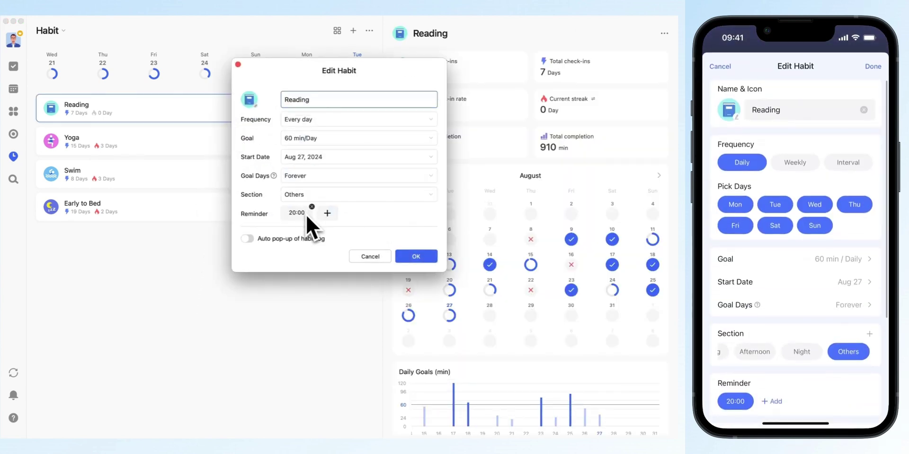
pyautogui.click(421, 256)
# - Confirm the Early to Bed habit reminder stays at 22:30
pyautogui.rightClick(234, 203)
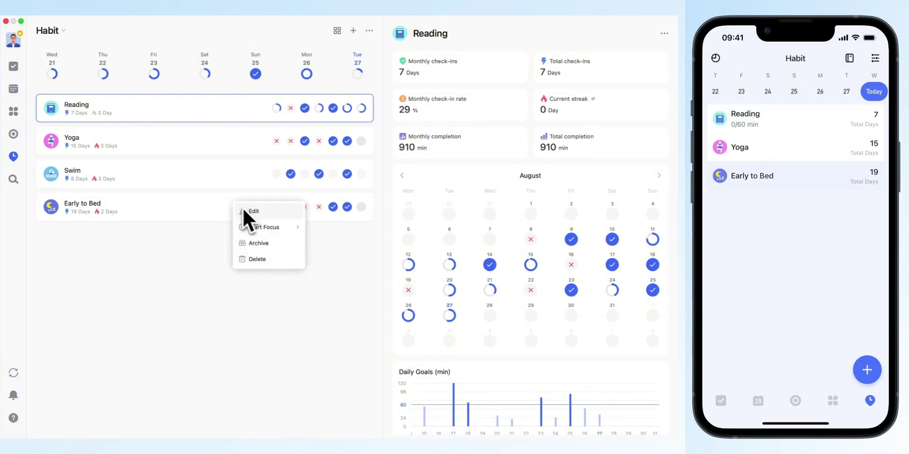
pyautogui.click(242, 209)
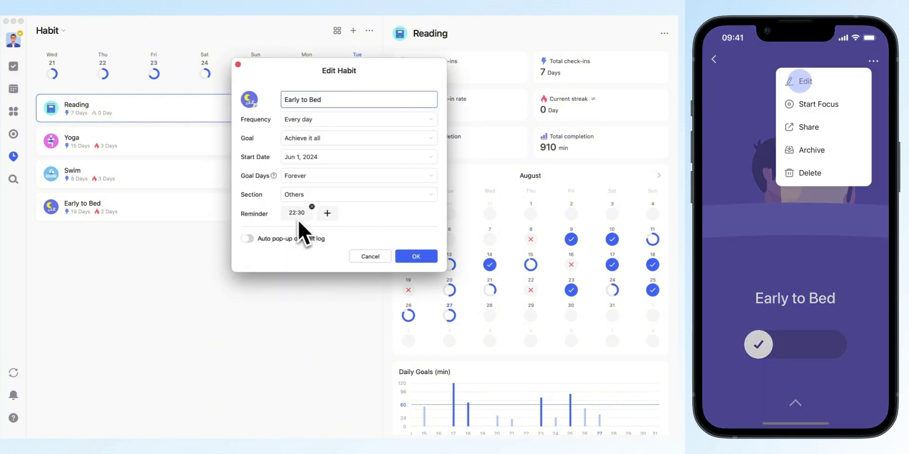
pyautogui.moveTo(295, 214)
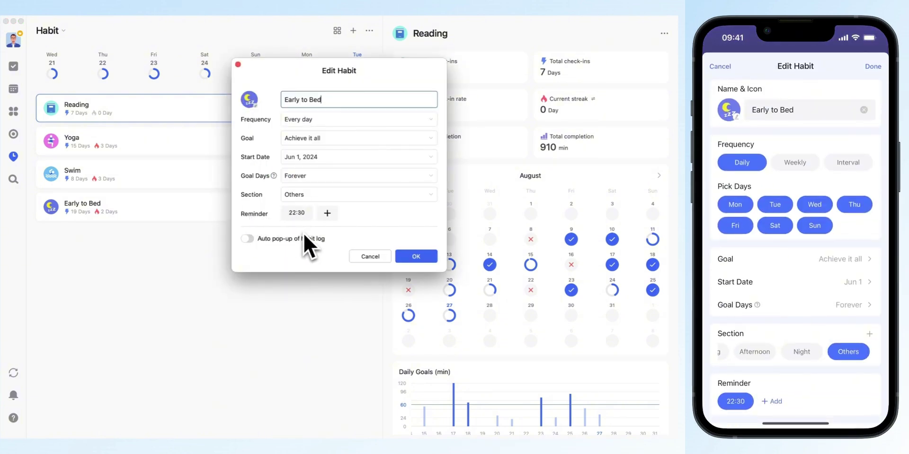
pyautogui.click(412, 258)
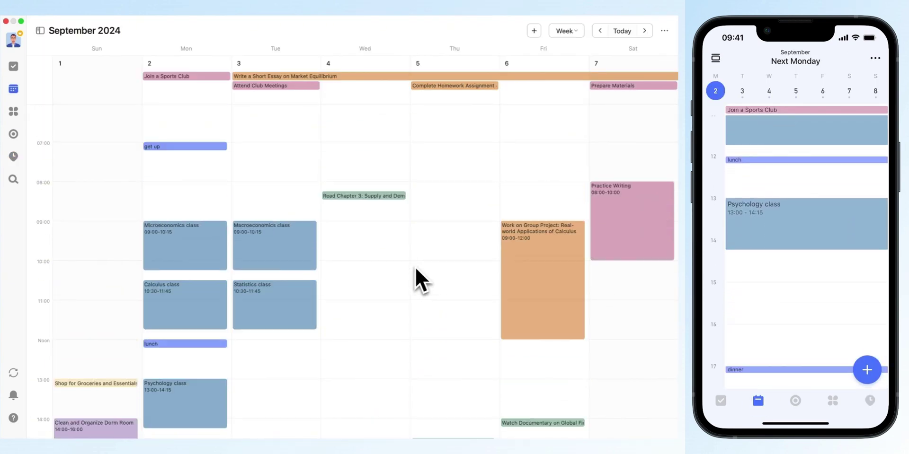
# - Switch the calendar from Week to Month view to show all of September 2024
pyautogui.scroll(-2, 416, 268)
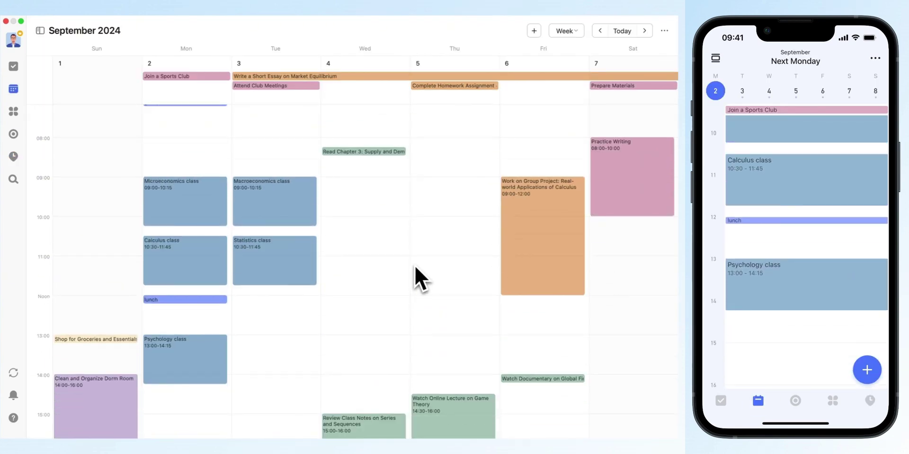
pyautogui.click(569, 29)
pyautogui.click(536, 83)
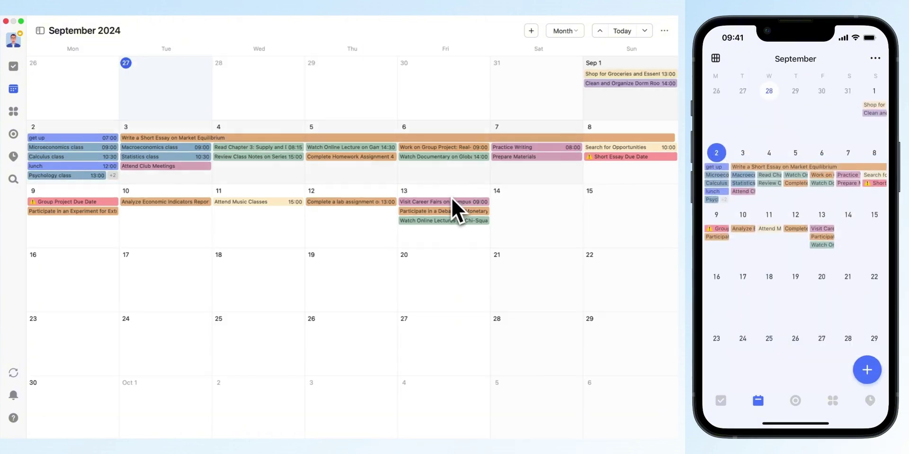